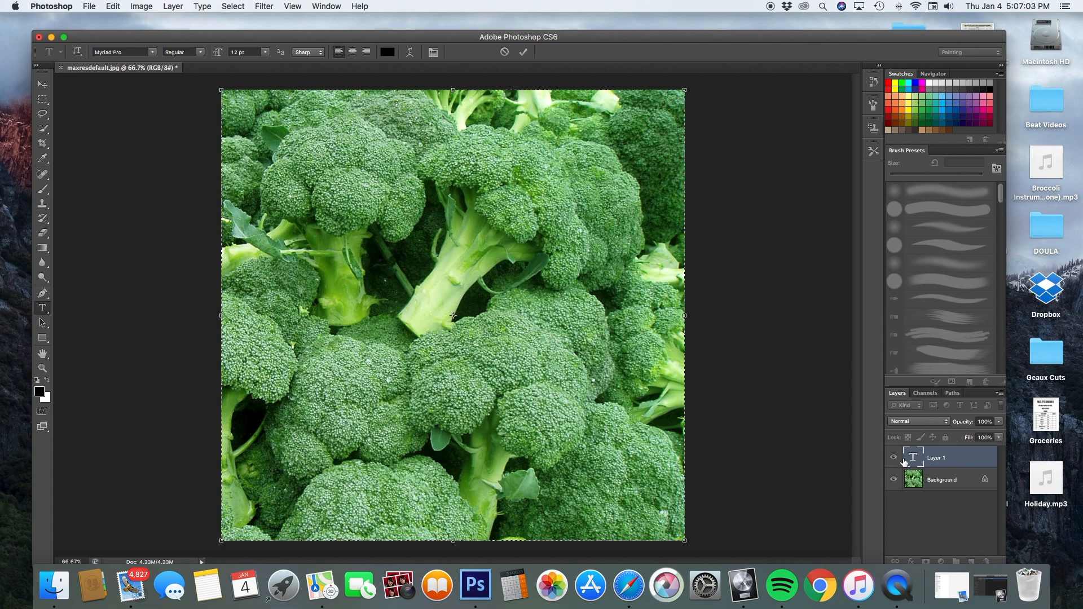
Commit the empty text edit so a blank text layer, Layer 1, remains.
left_click(905, 461)
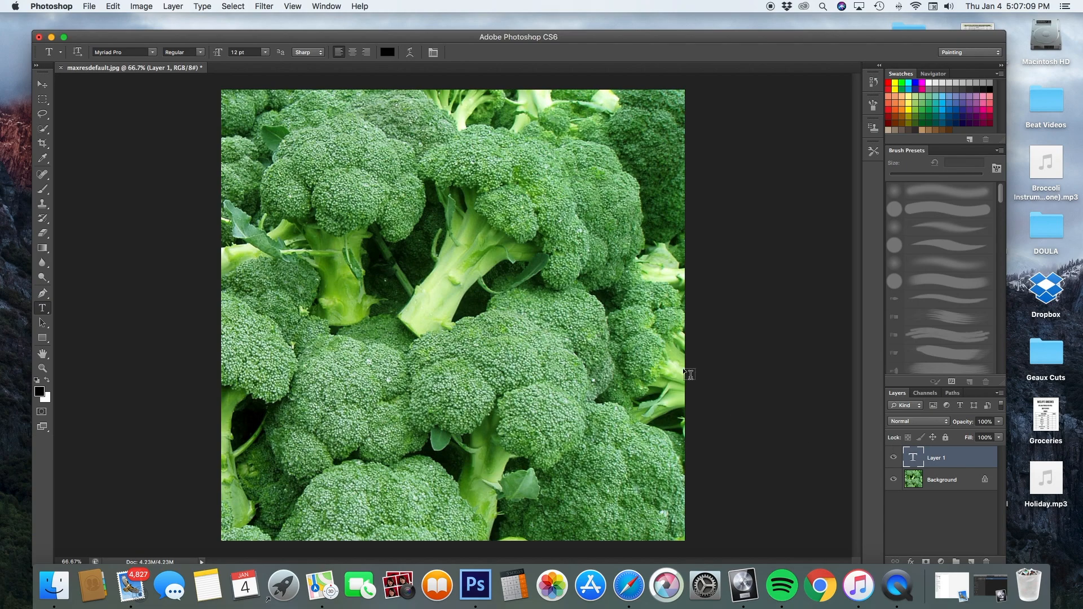
Type BROCCOLI as BROC over COLI, move it lower, and set it in Lemon/Milk 400 pt.
double_click(917, 460)
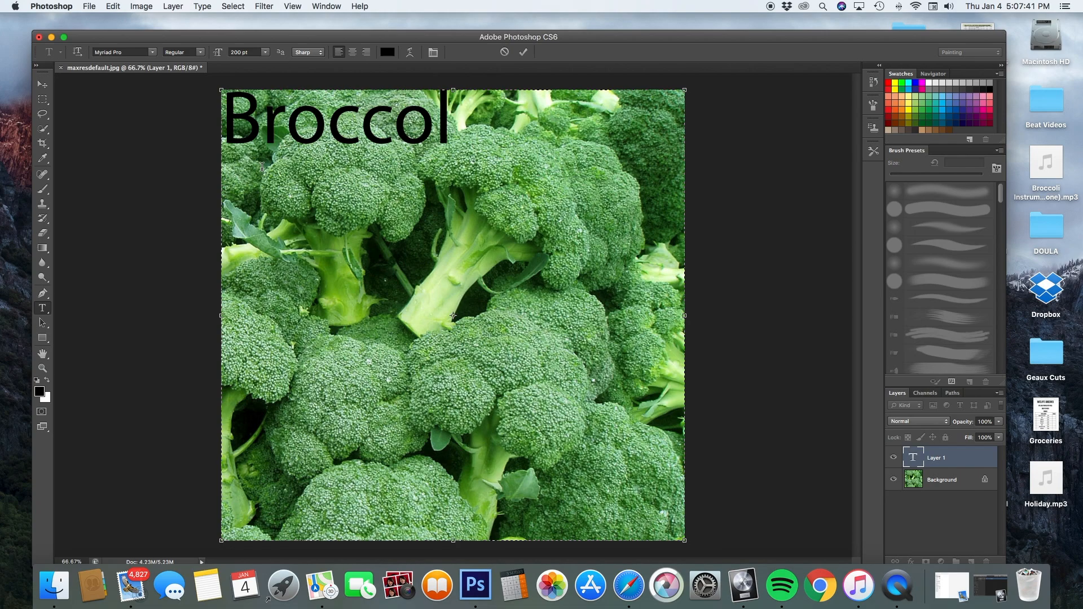
type("i")
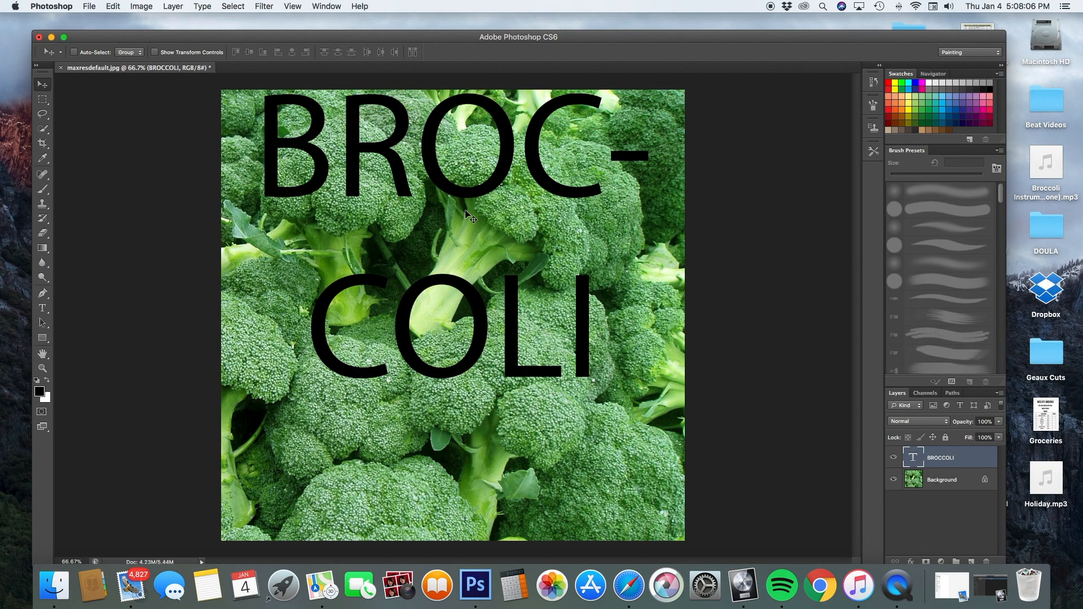
left_click_drag(460, 195, 460, 270)
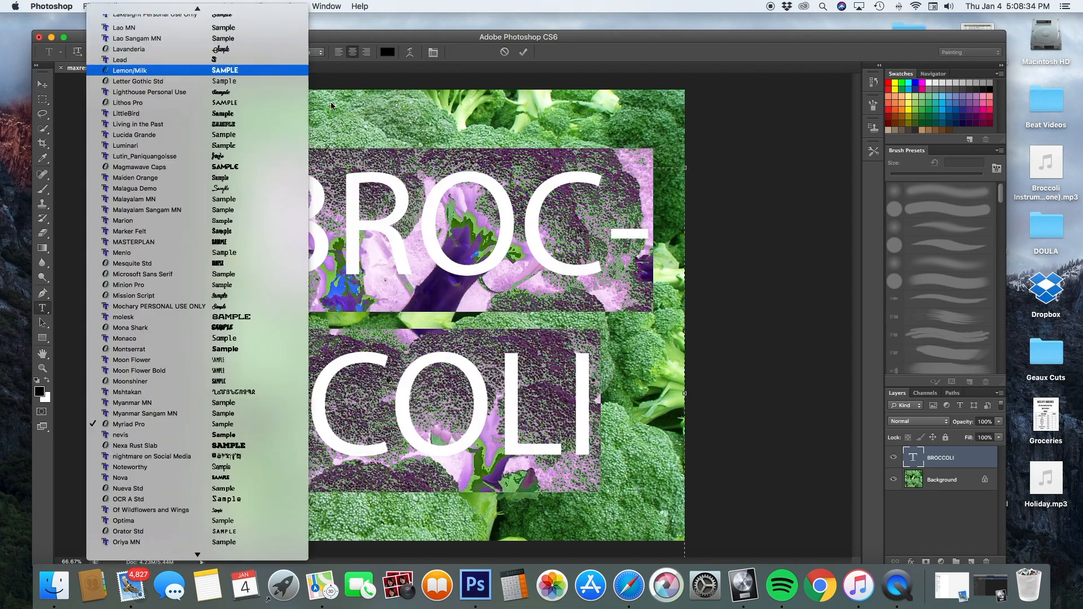
left_click(181, 68)
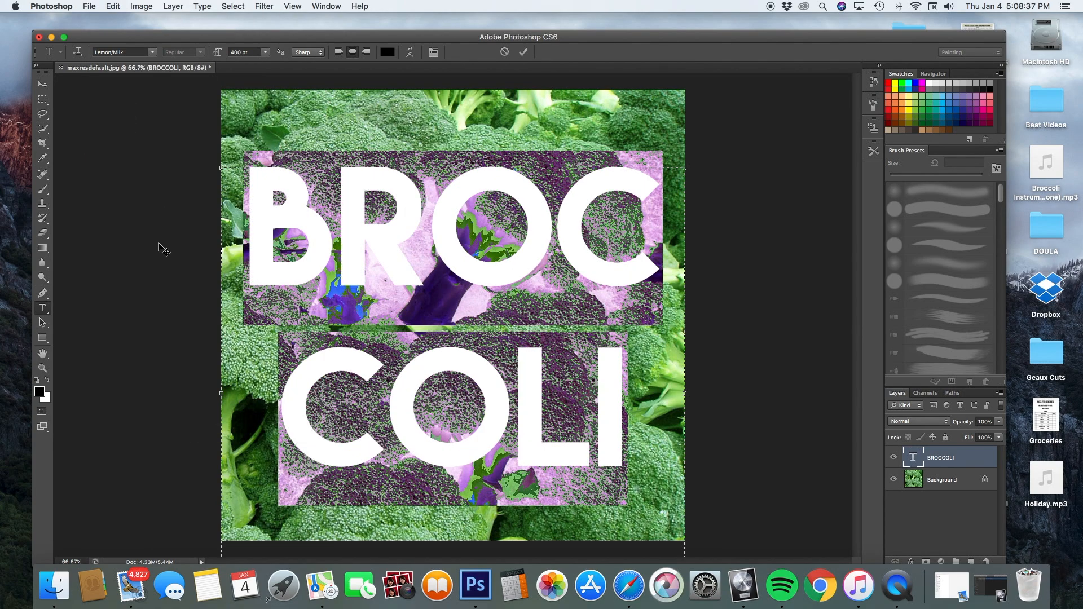
key("super+Return")
Enable Stroke and Color Overlay in the BROCCOLI layer's Blending Options and open the overlay colour picker.
key("v")
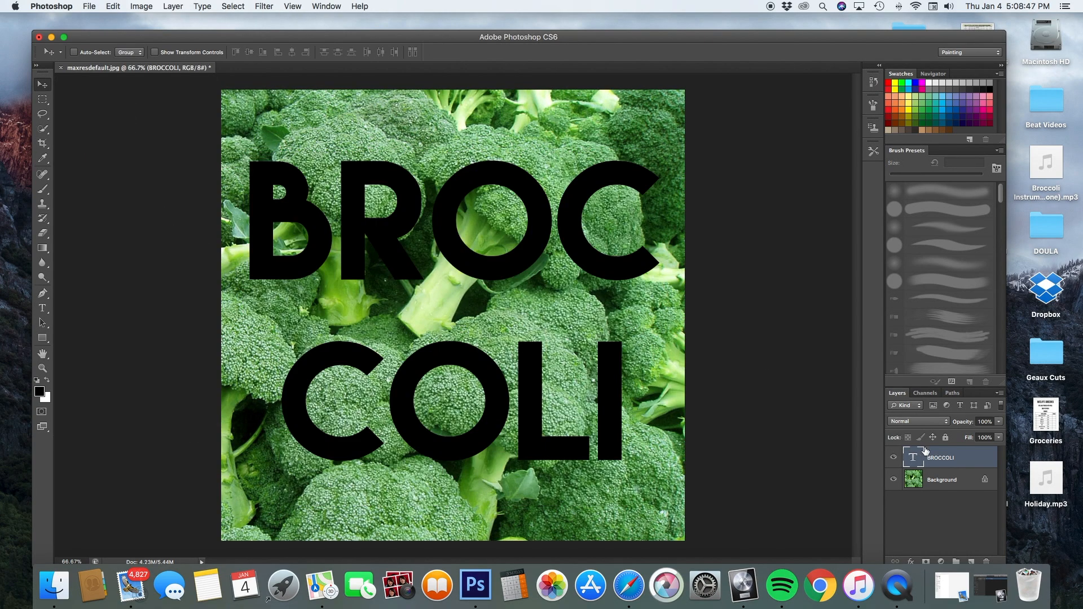
right_click(947, 457)
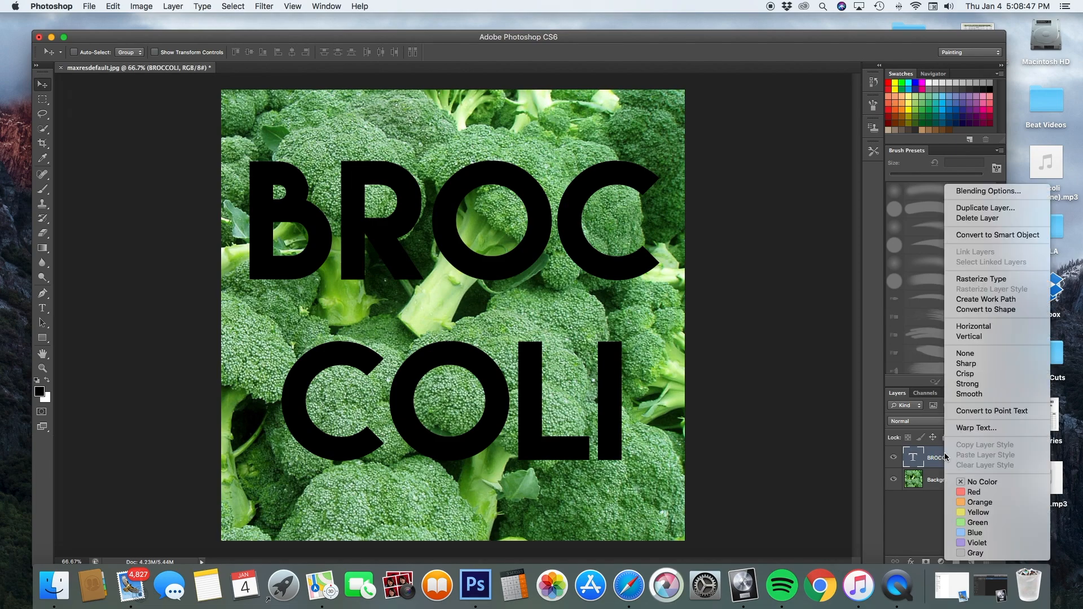
left_click(981, 191)
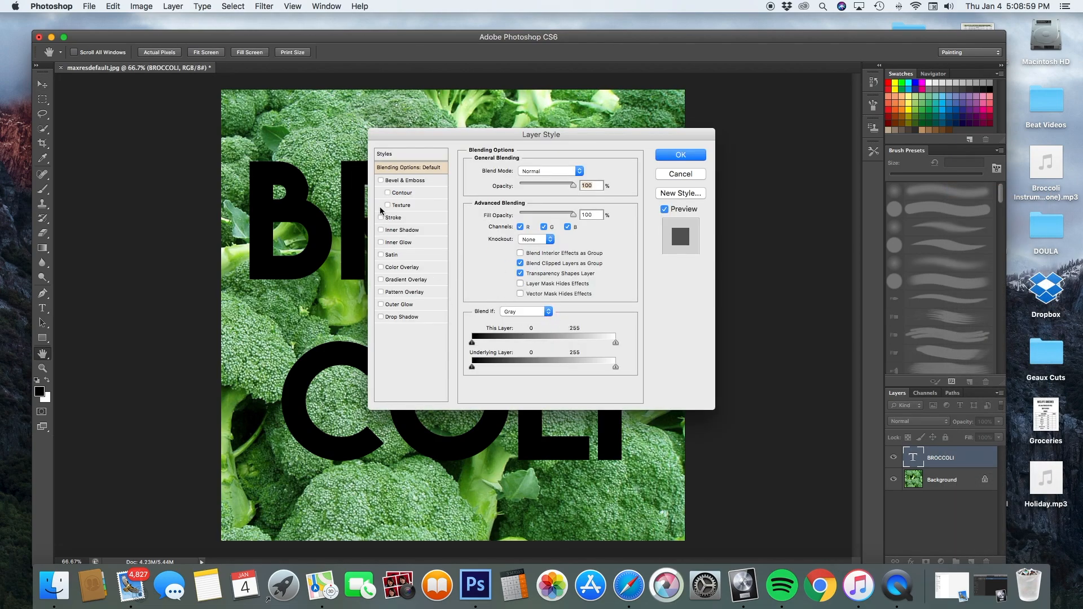
left_click(381, 218)
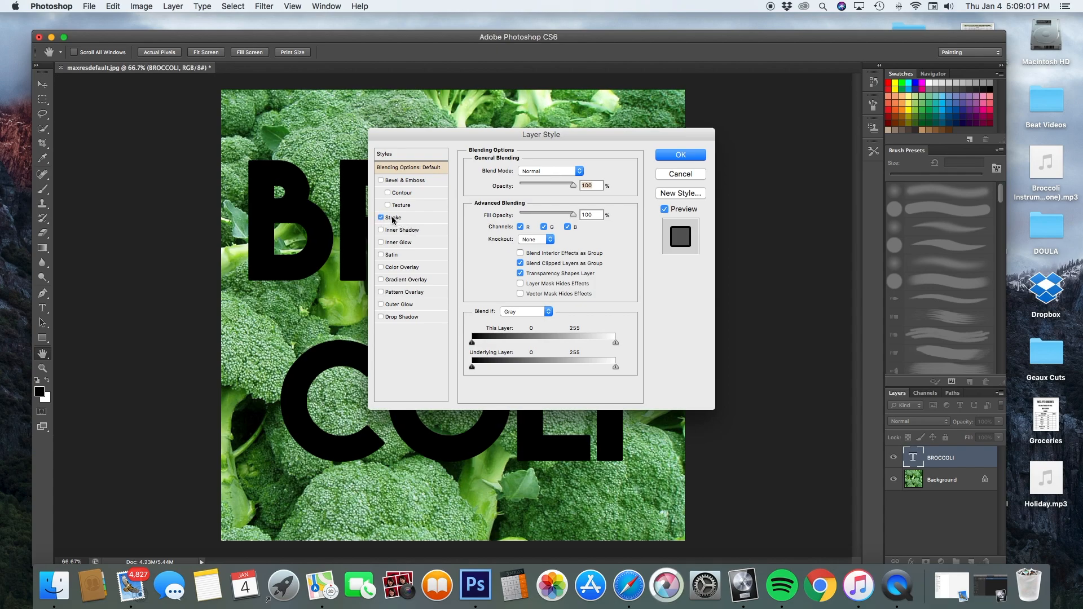
left_click(381, 267)
left_click(400, 267)
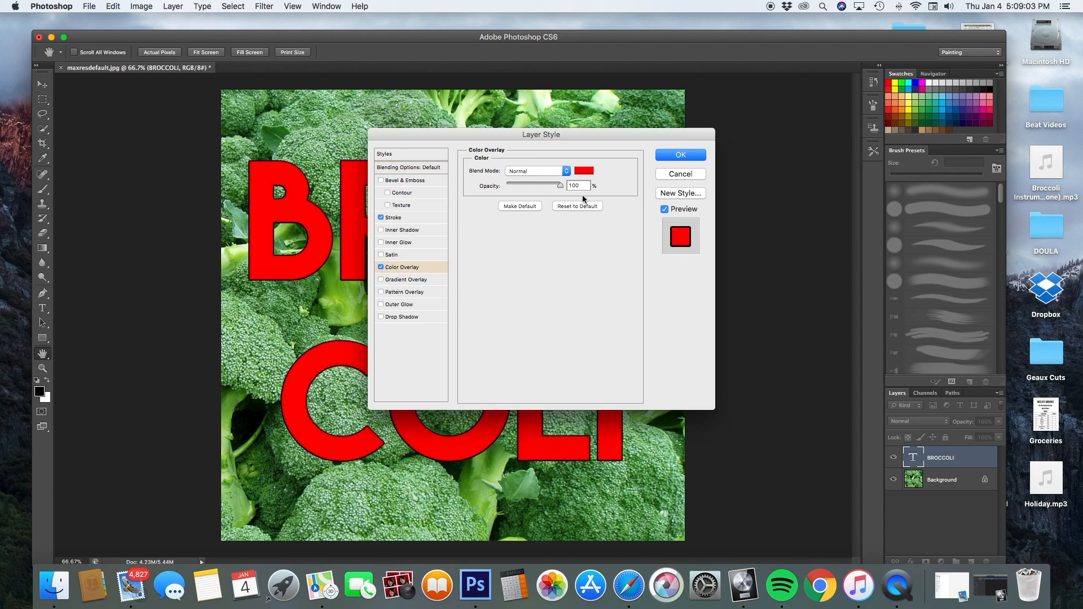
left_click(582, 170)
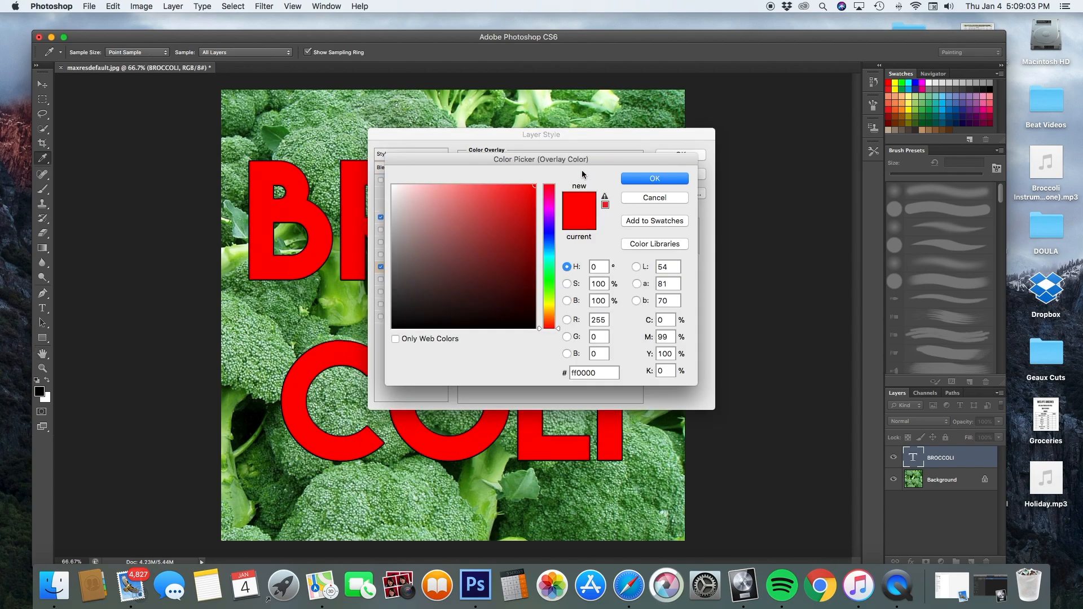
Pick a muted mid green, #5e903c, as the title's overlay colour.
left_click(549, 284)
left_click(551, 287)
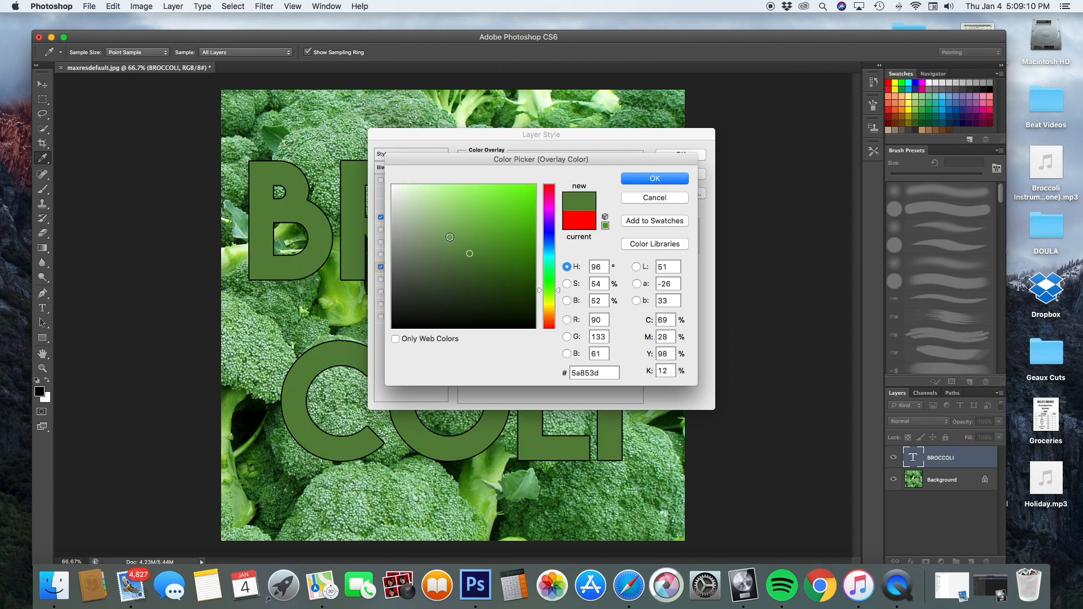
left_click_drag(460, 233, 551, 291)
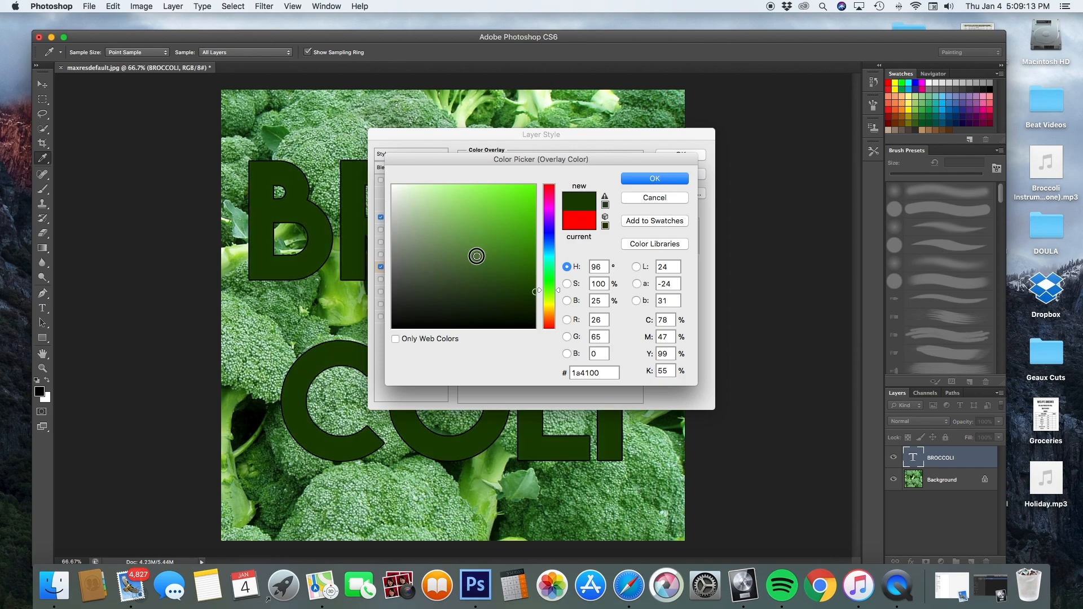
left_click(476, 255)
left_click(476, 248)
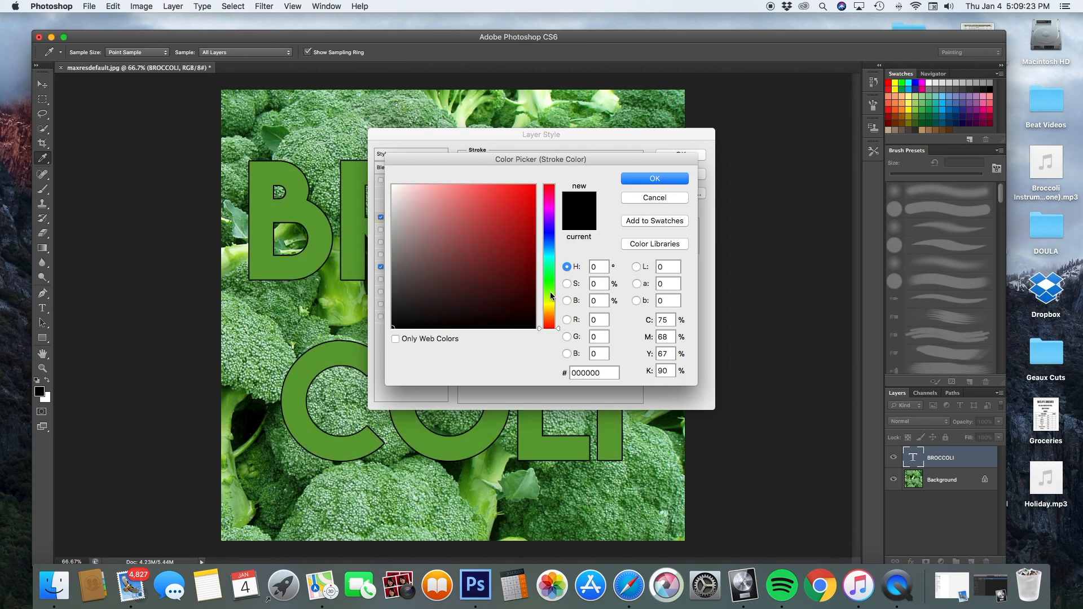
Set the stroke colour to dark green #395923 and turn on Inner Shadow.
left_click(546, 289)
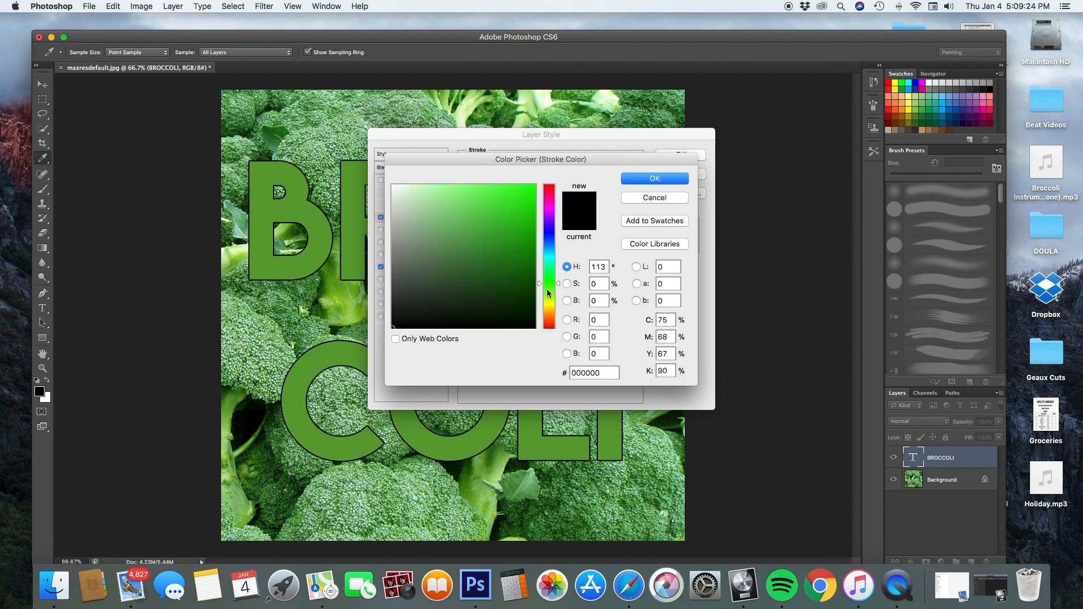
left_click_drag(464, 276, 465, 259)
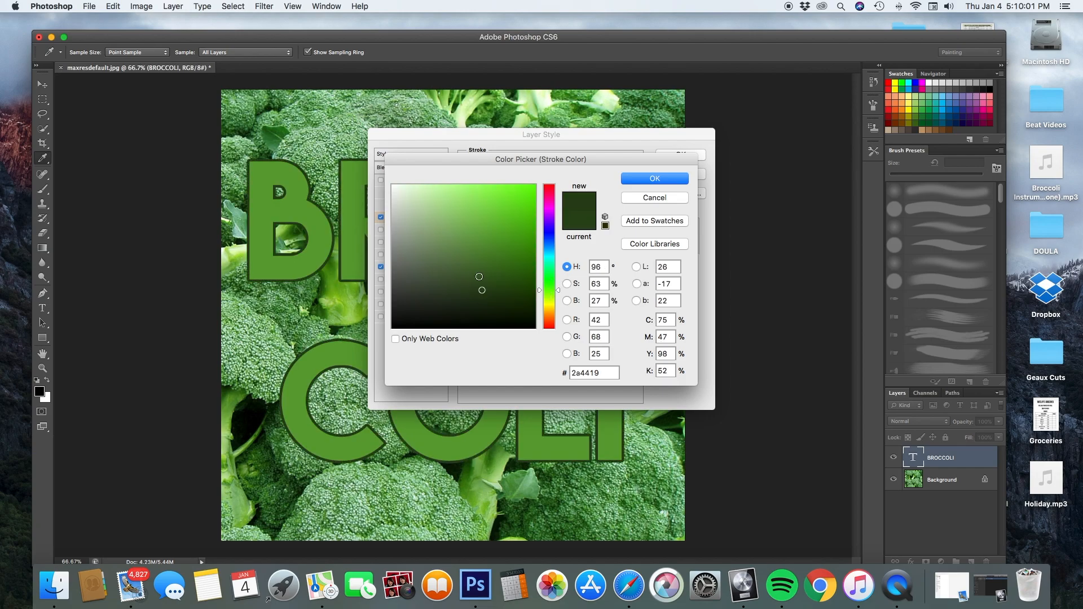
left_click(479, 276)
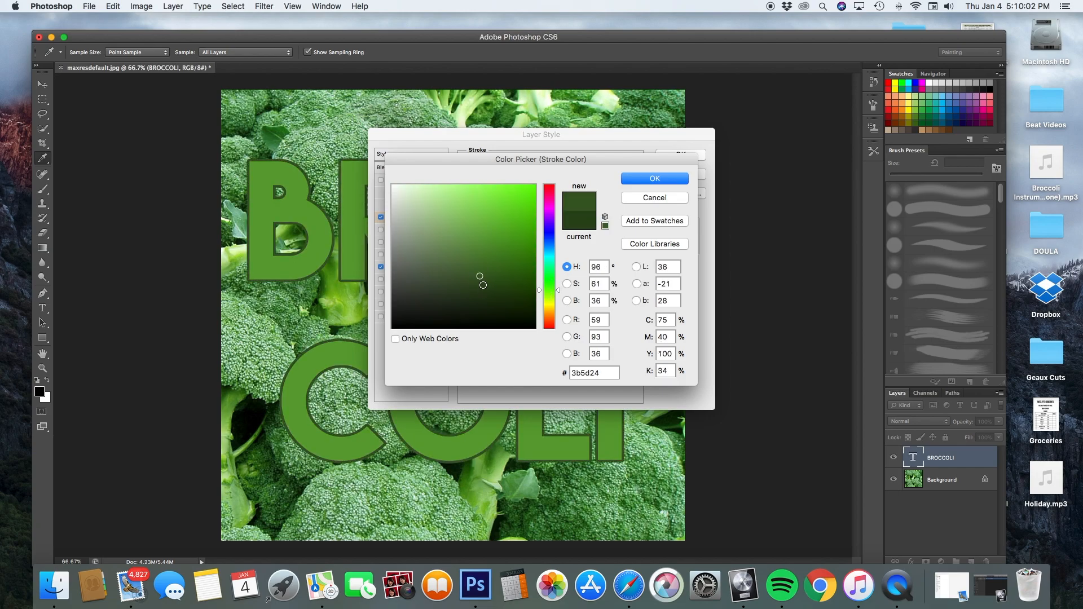
left_click(481, 282)
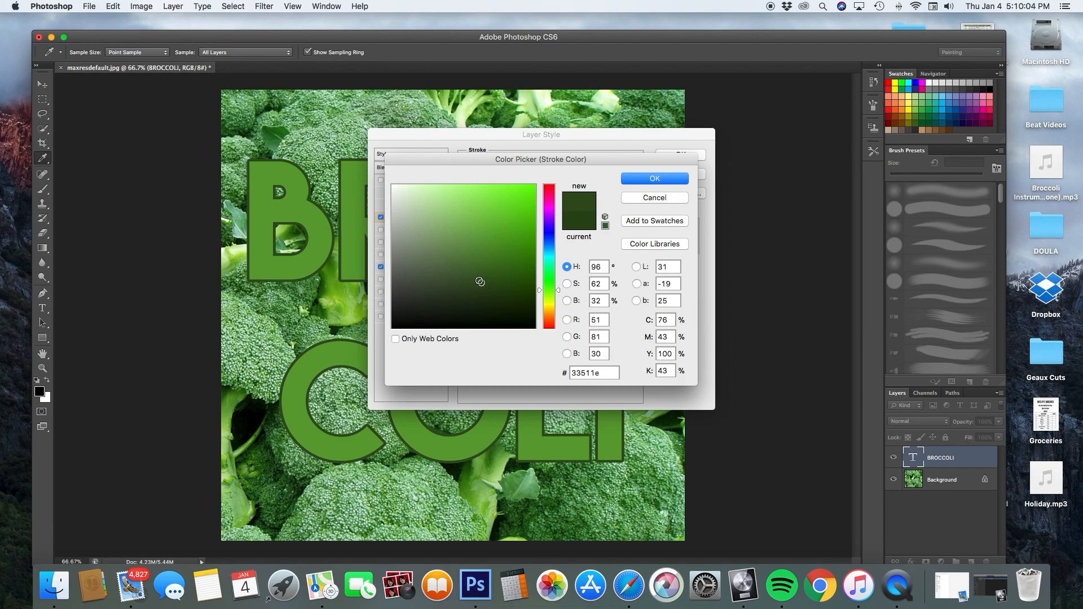
left_click(478, 279)
left_click(633, 180)
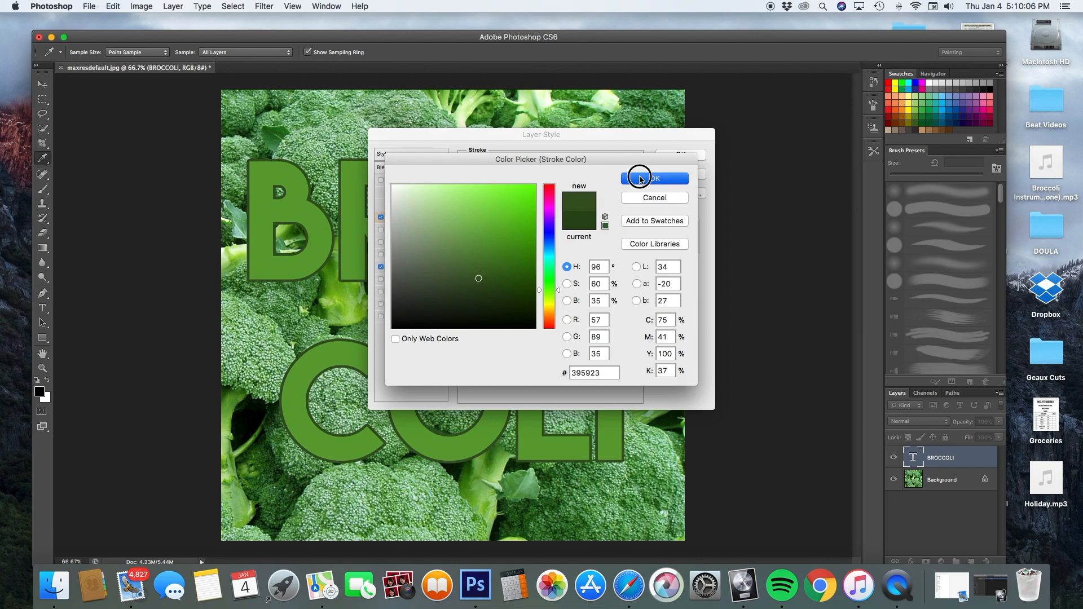
left_click(412, 229)
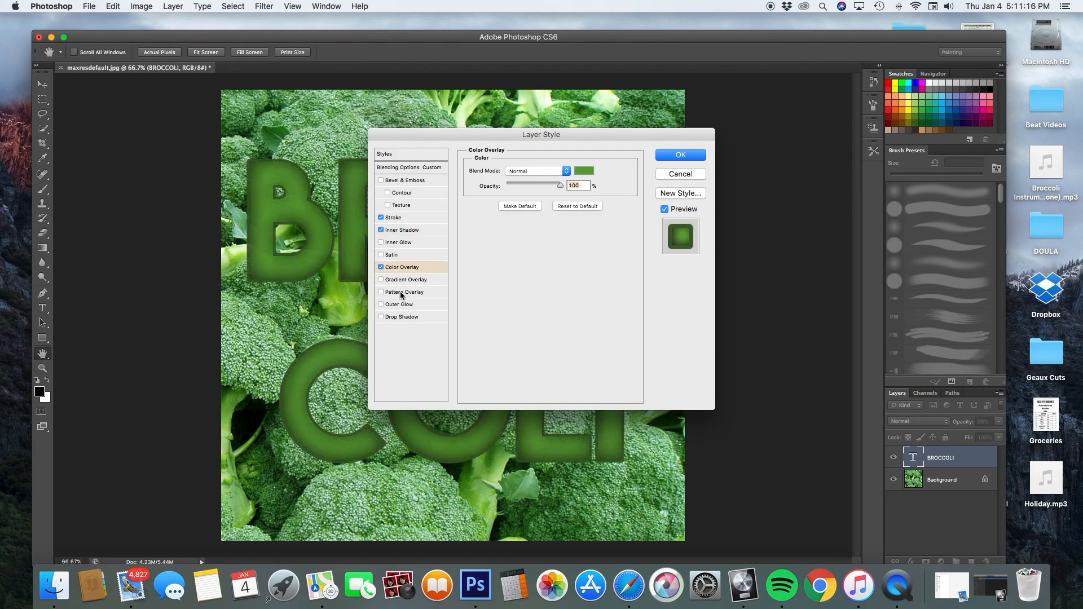
Add an Outer Glow using the rainbow spectrum gradient, enlarged to 57 px.
left_click(417, 306)
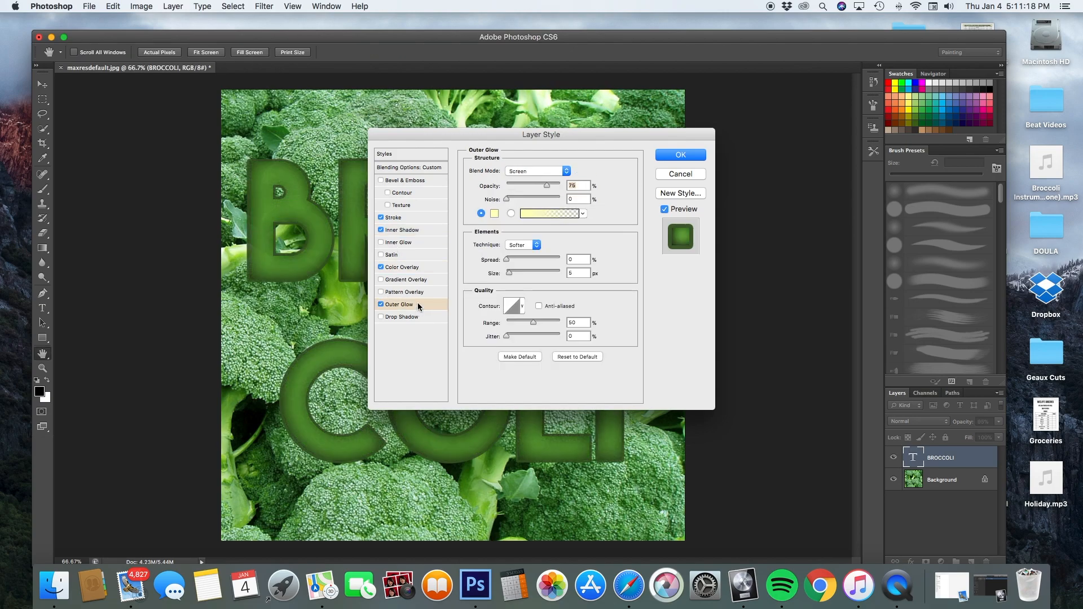
left_click(584, 214)
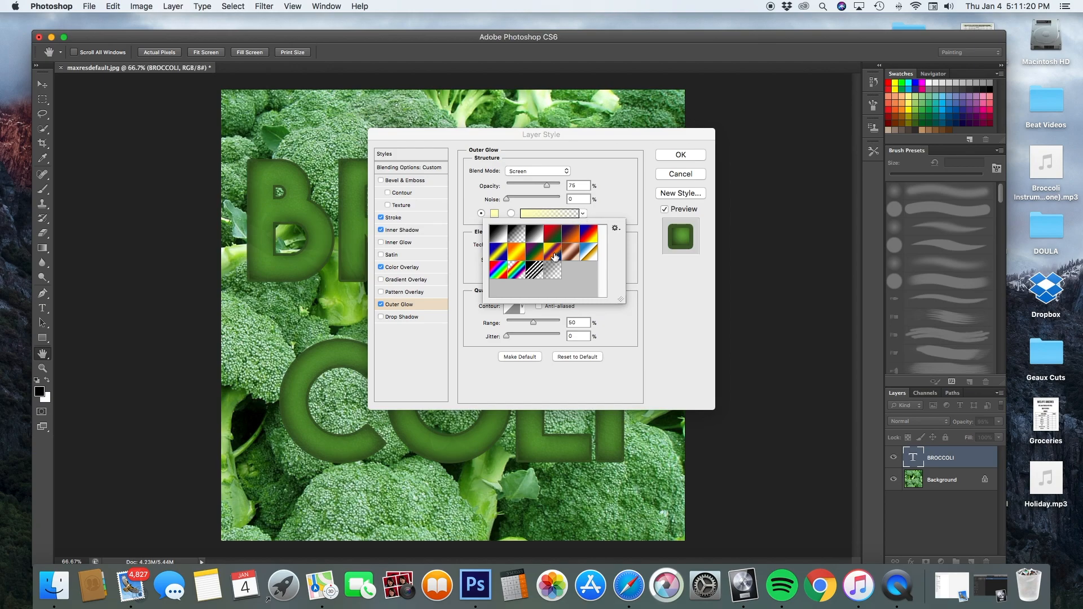
left_click(515, 272)
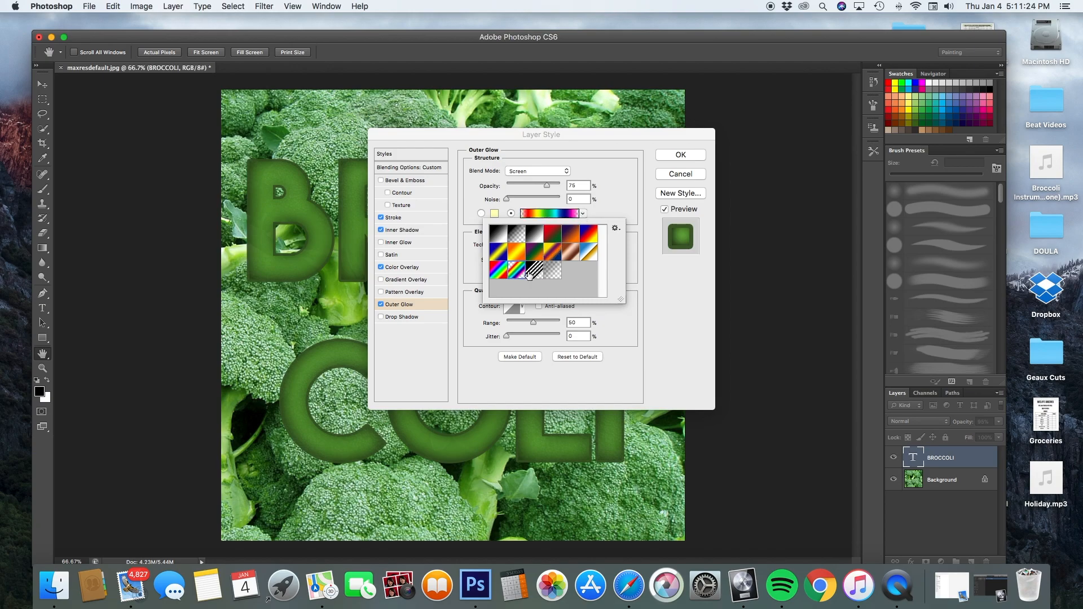
left_click(612, 194)
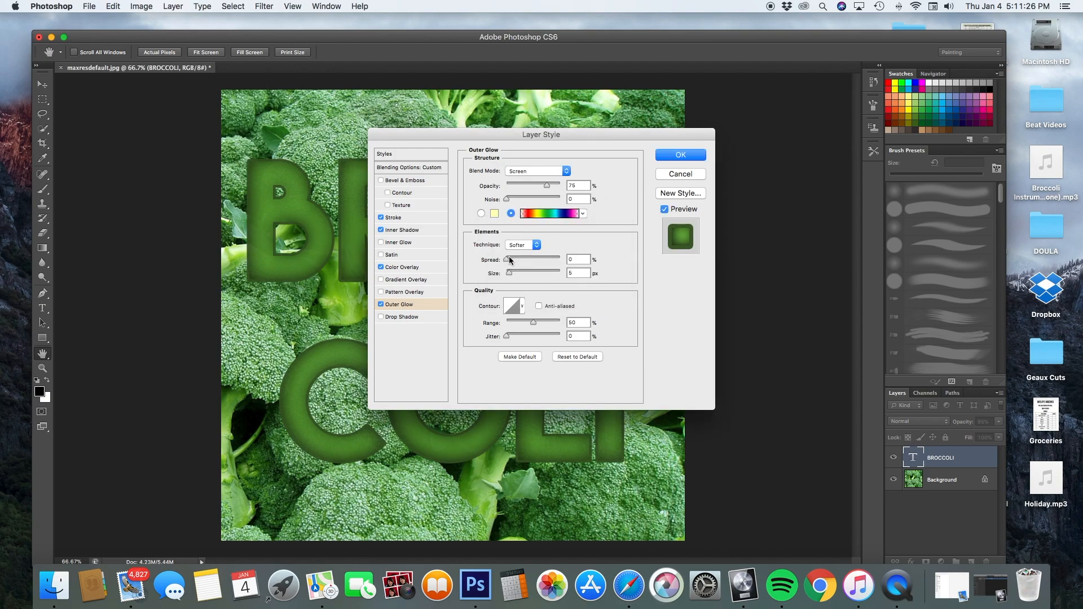
left_click_drag(507, 272, 521, 274)
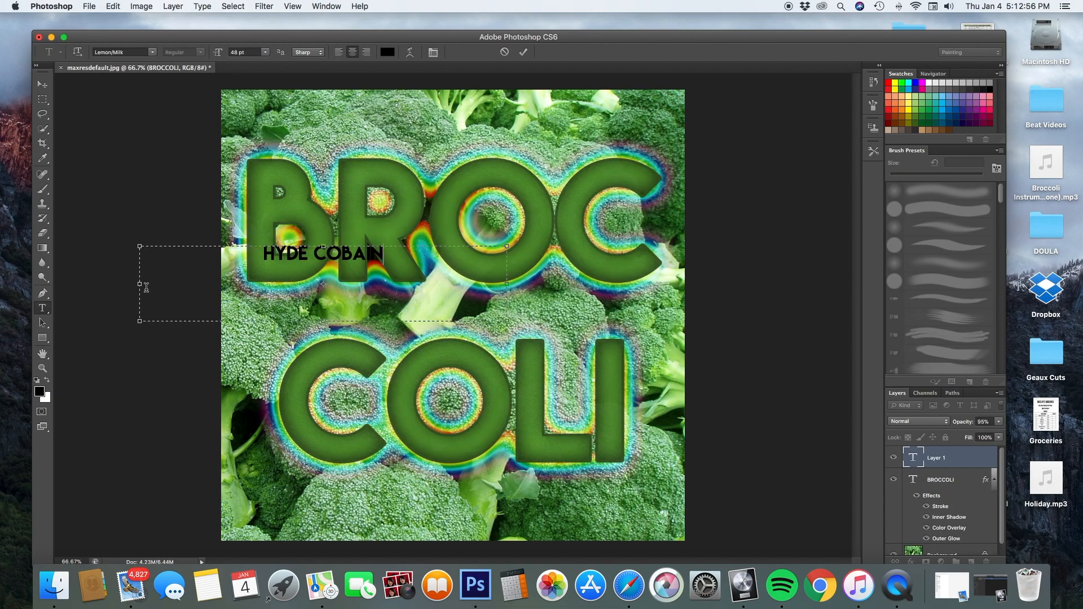
key("super+a")
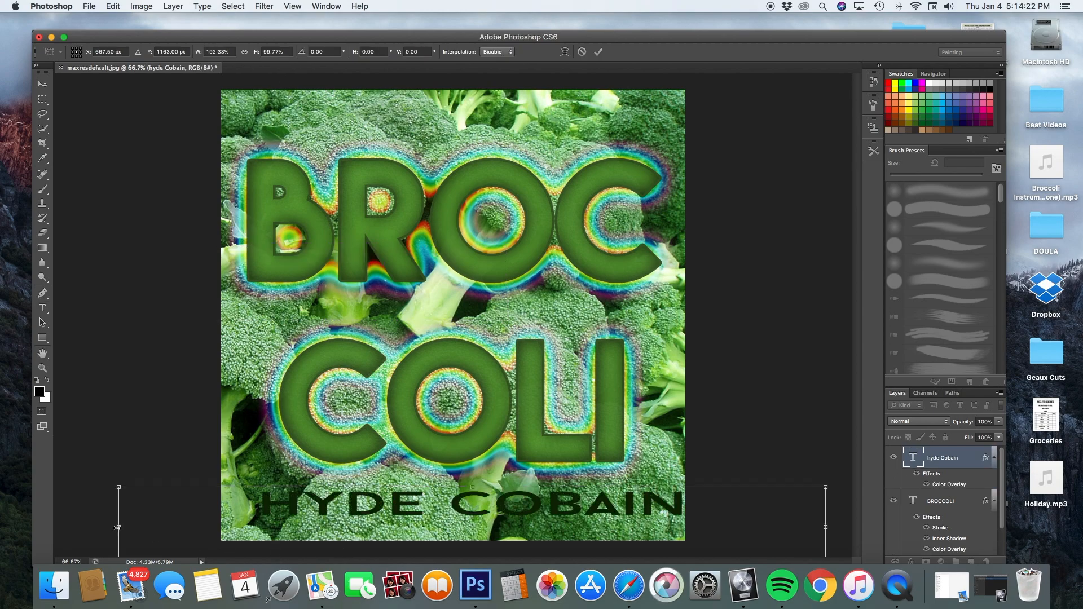
left_click_drag(117, 527, 68, 527)
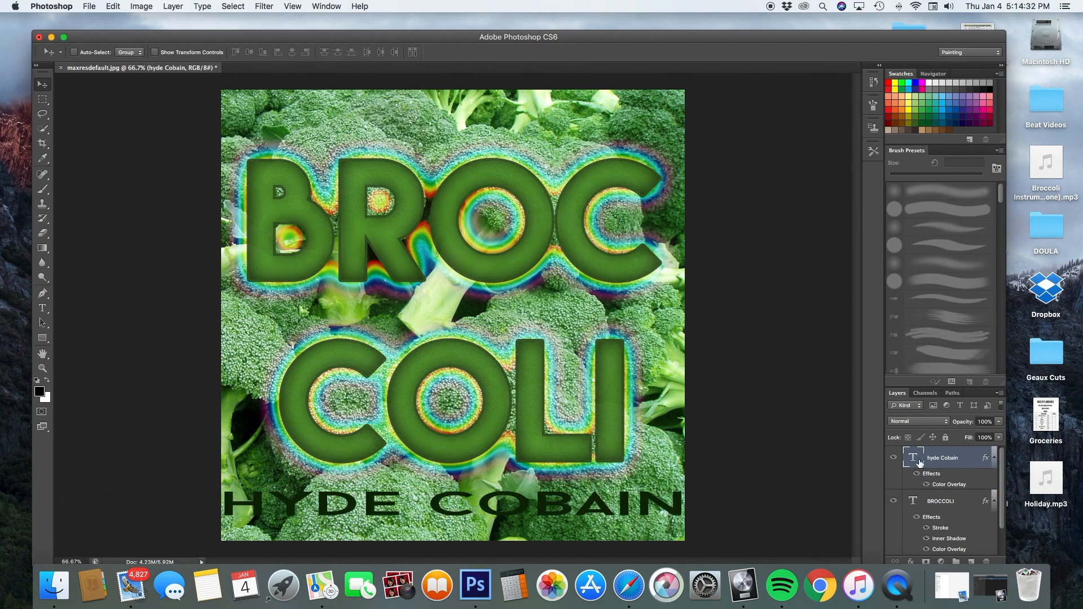
double_click(920, 463)
left_click(943, 461)
double_click(943, 463)
Open the layer's Blending Options at Color Overlay to choose a new overlay colour.
right_click(969, 463)
left_click(1013, 191)
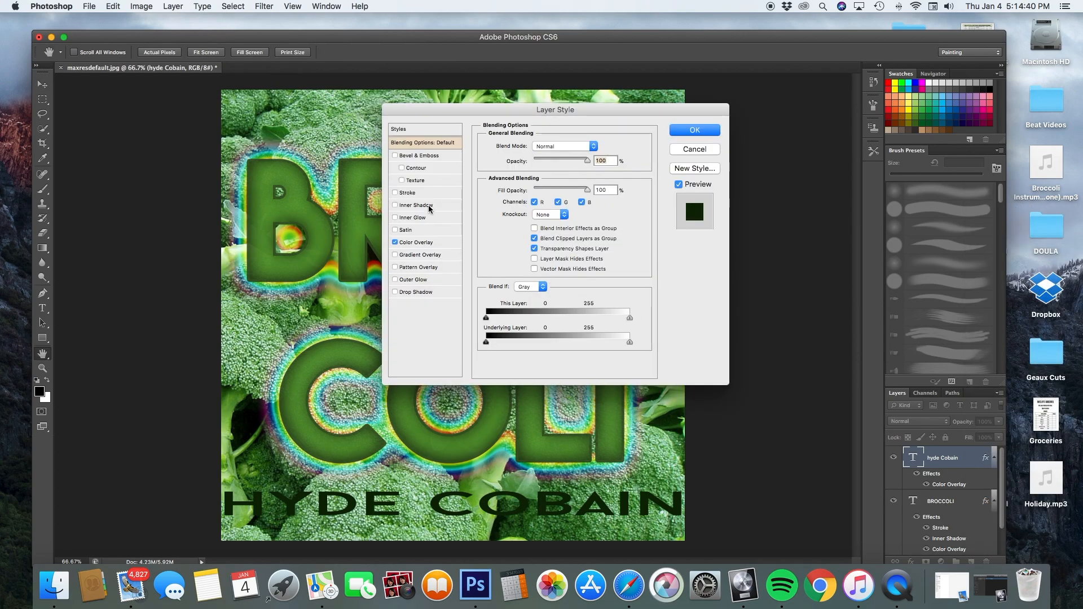
left_click(425, 242)
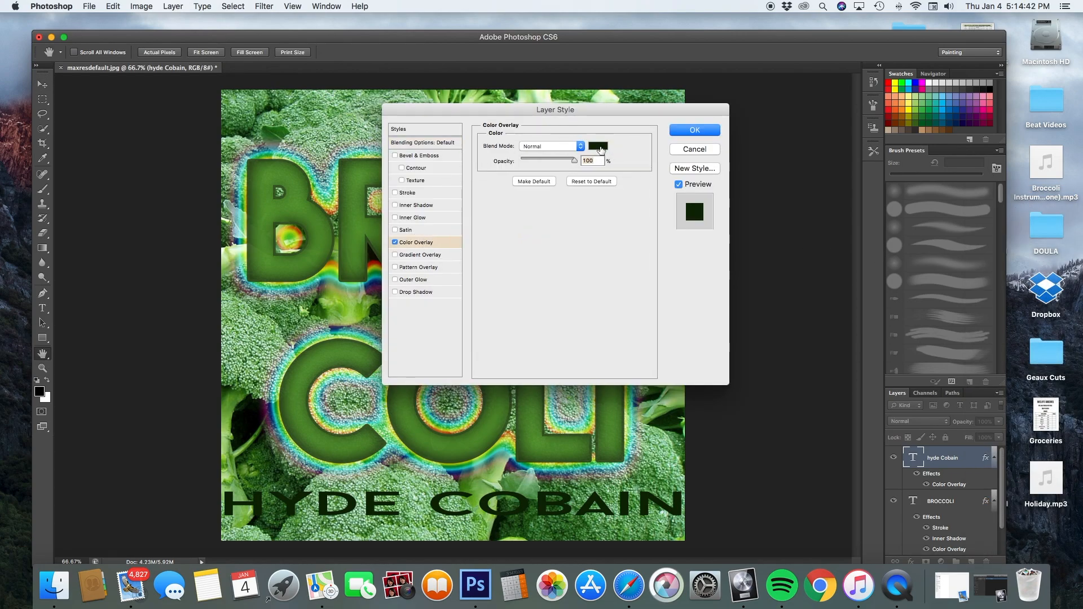
left_click(598, 146)
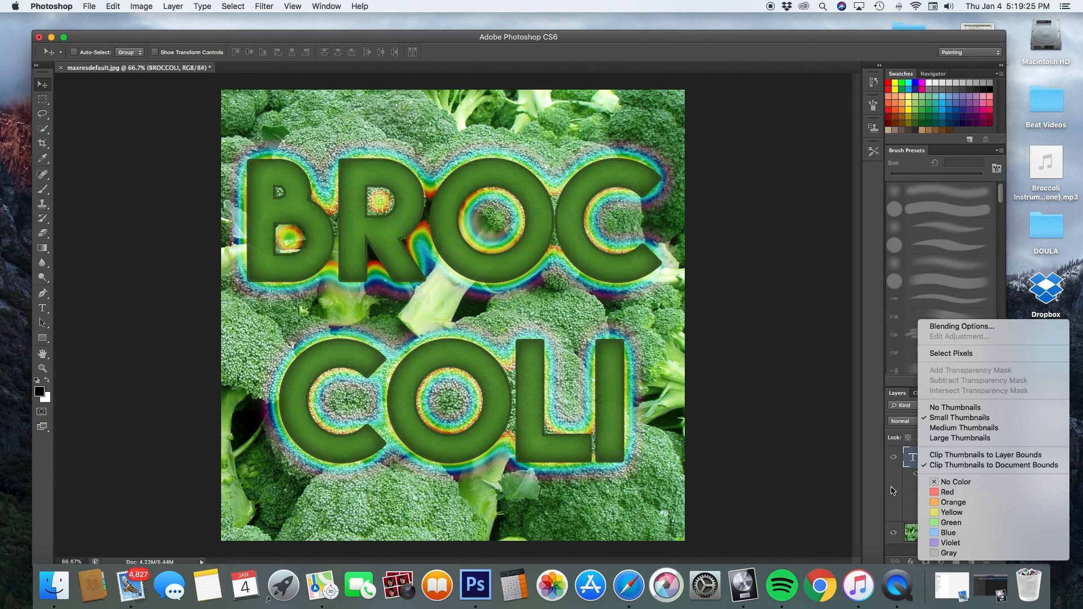
left_click(948, 458)
right_click(947, 458)
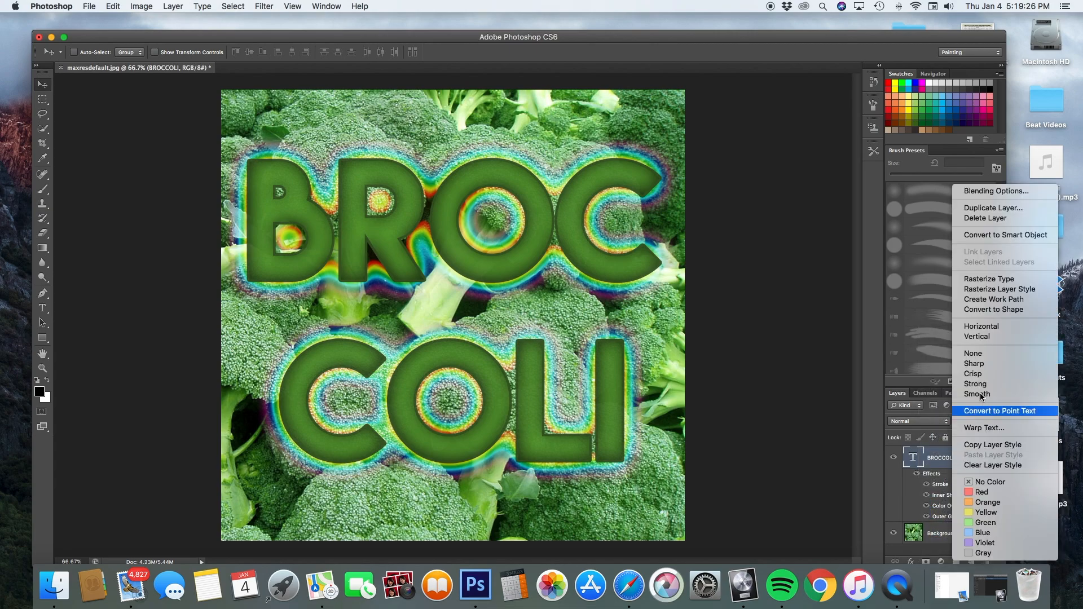
left_click(994, 209)
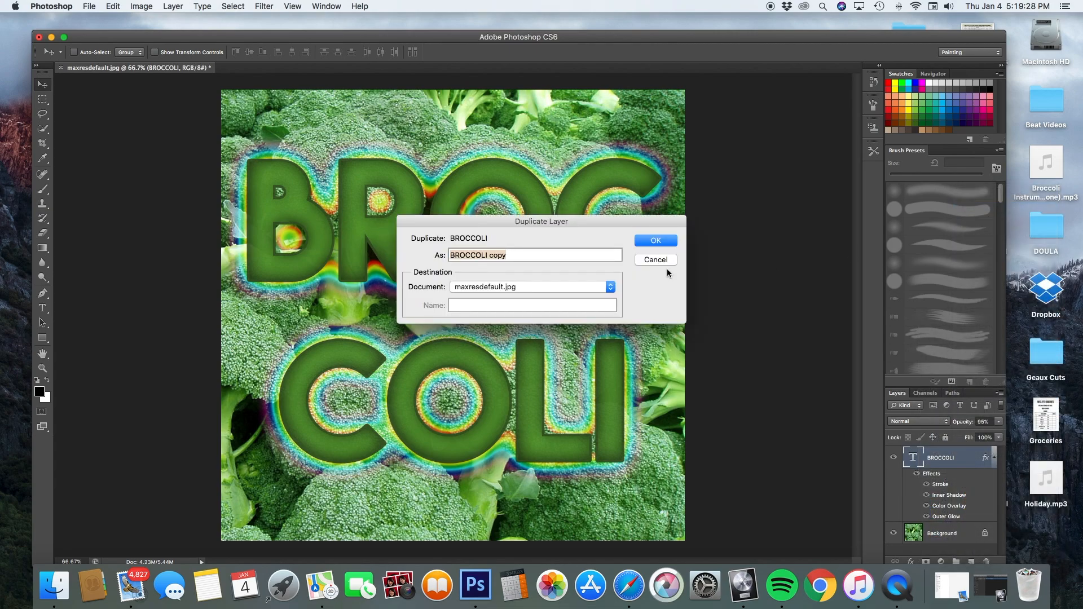
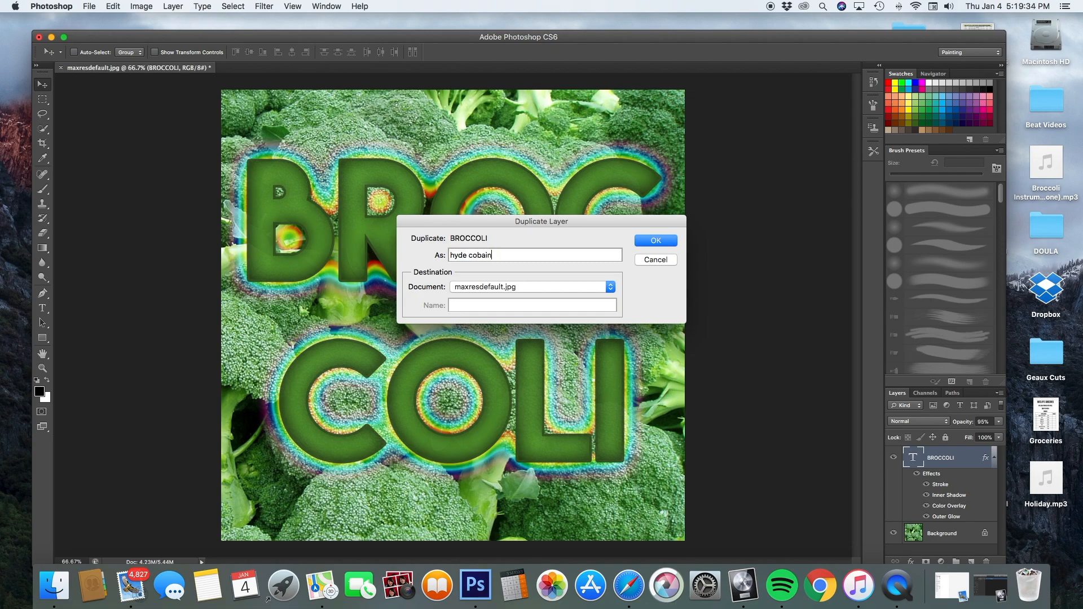
key("Return")
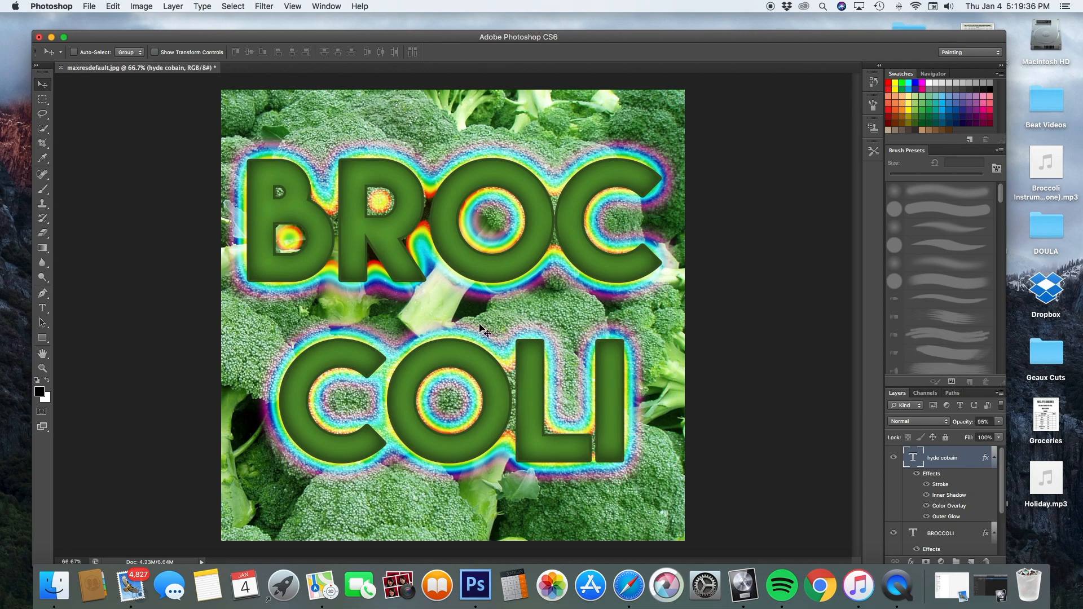
double_click(920, 465)
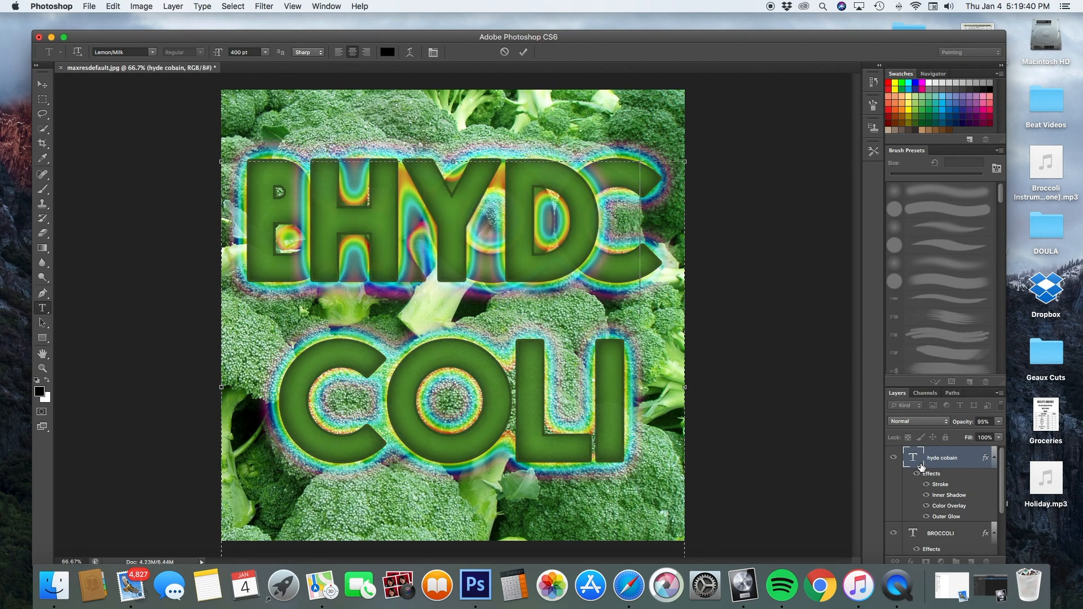
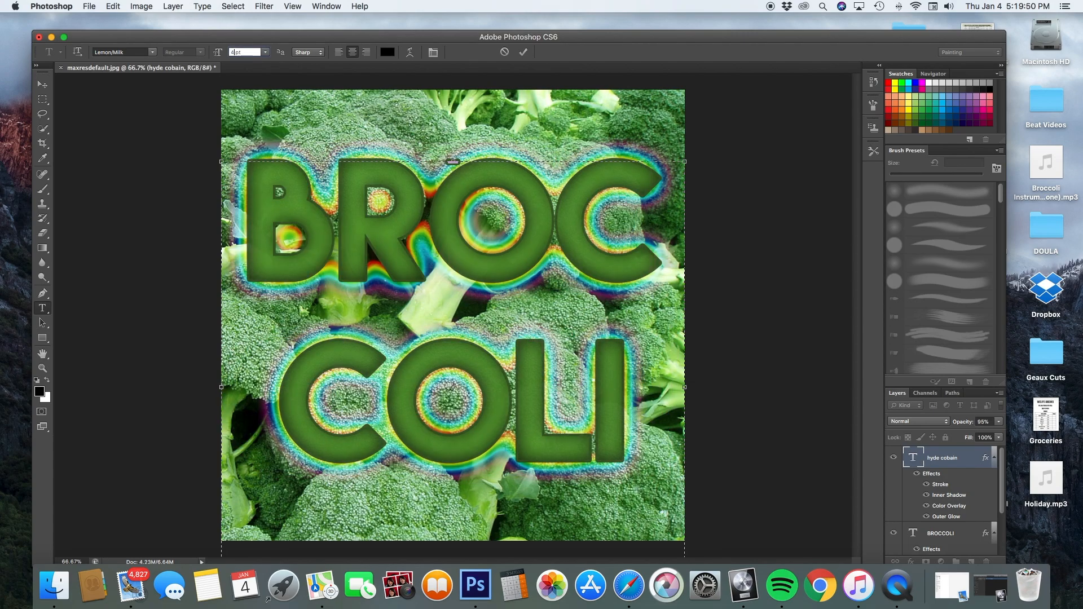
type("100")
key("Return")
left_click(43, 84)
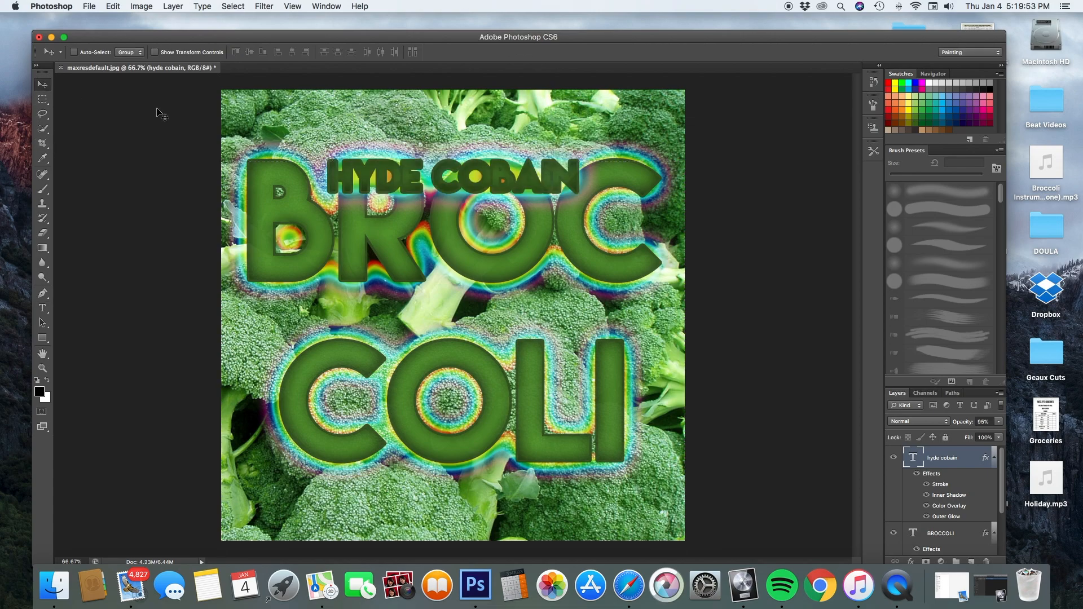
left_click_drag(429, 204, 435, 510)
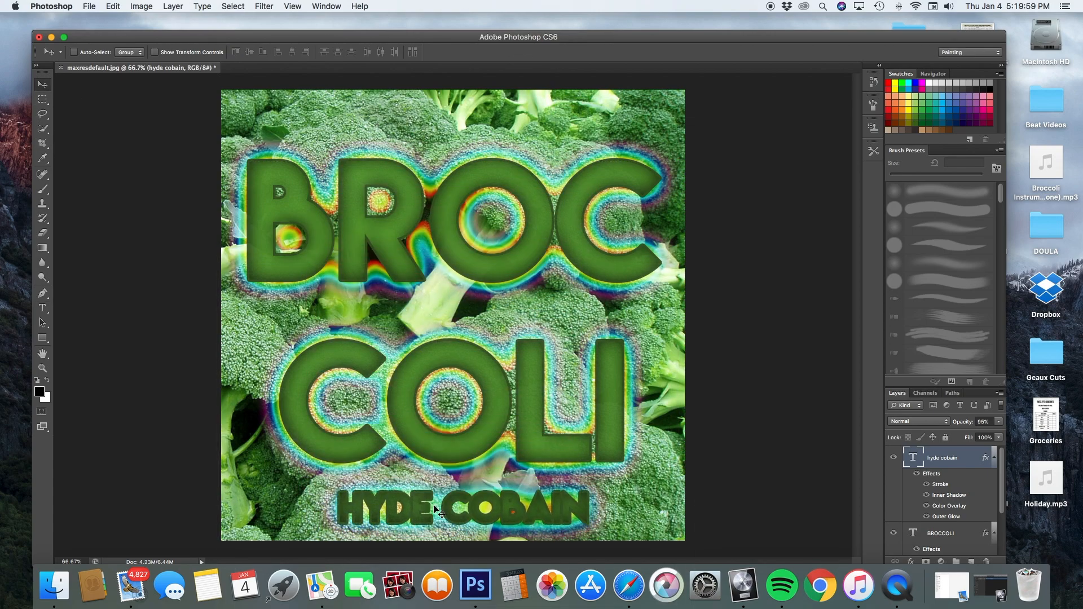
key("super+t")
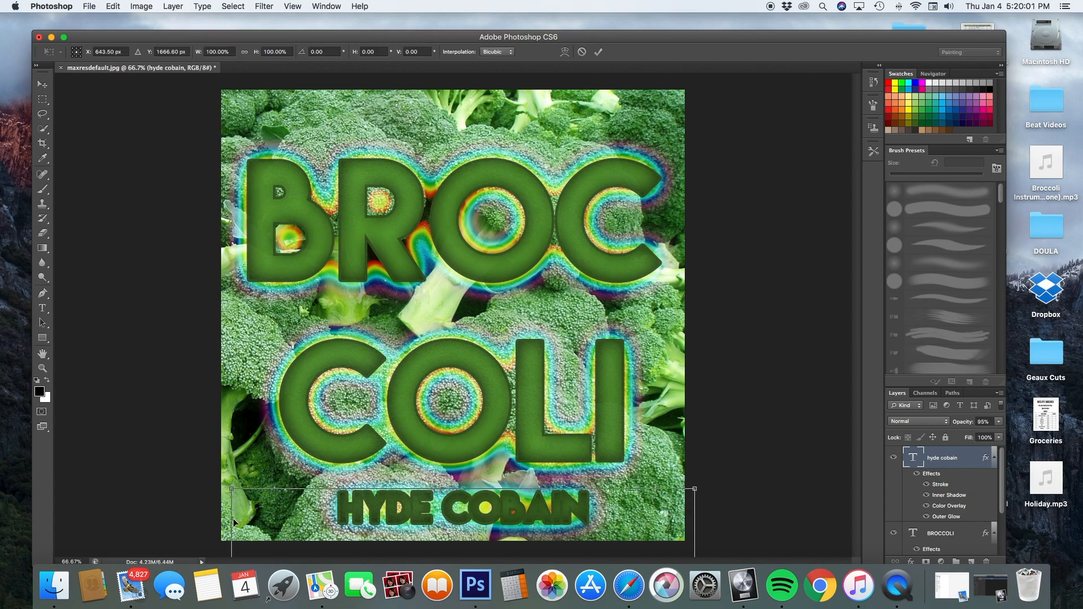
left_click_drag(230, 519, 87, 529)
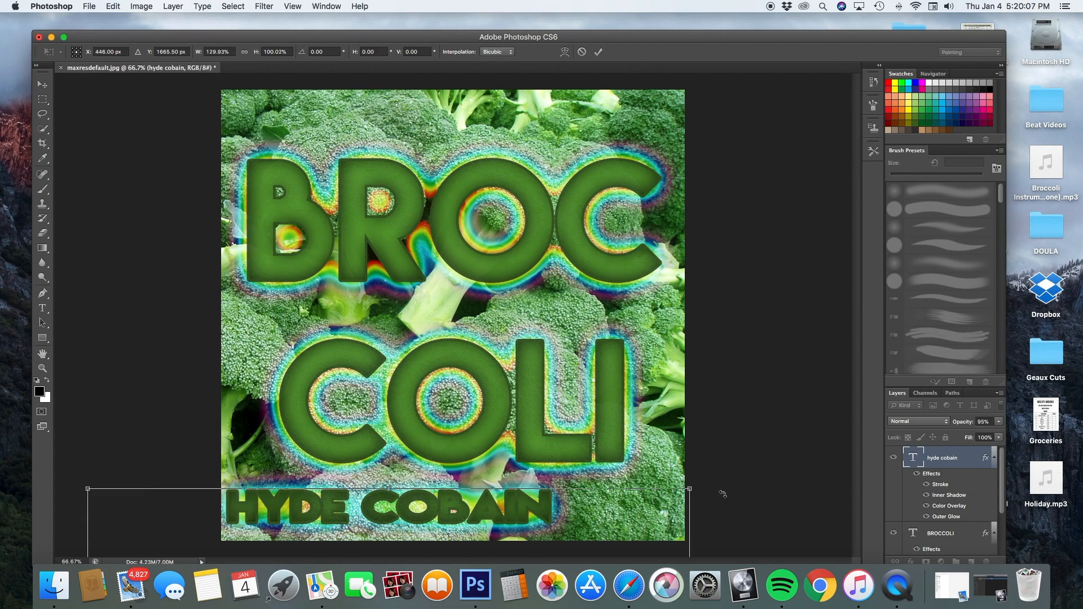
left_click_drag(692, 537, 835, 533)
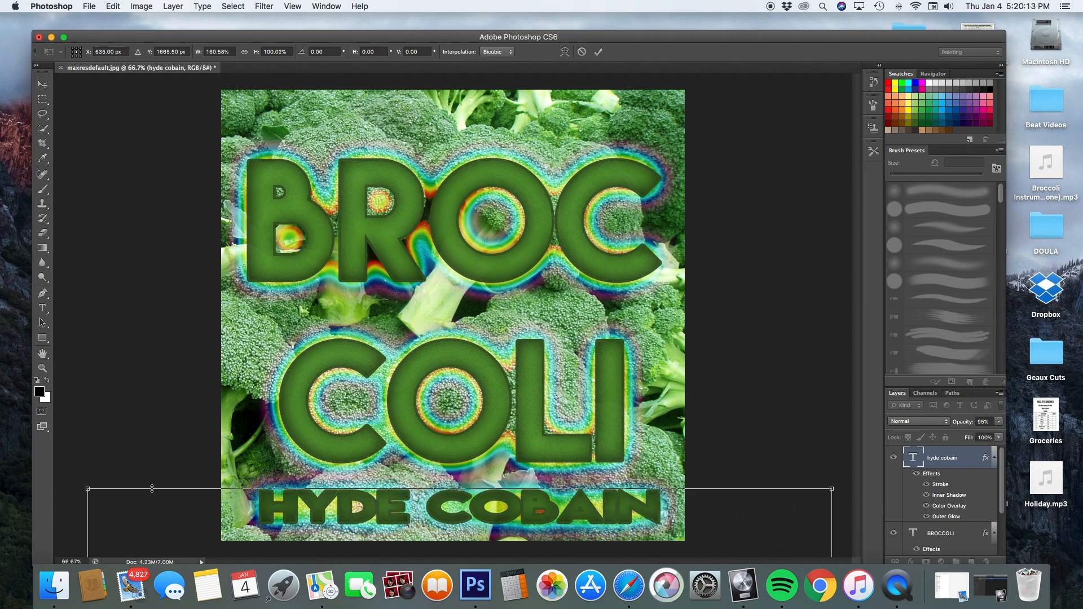
left_click_drag(88, 540, 61, 543)
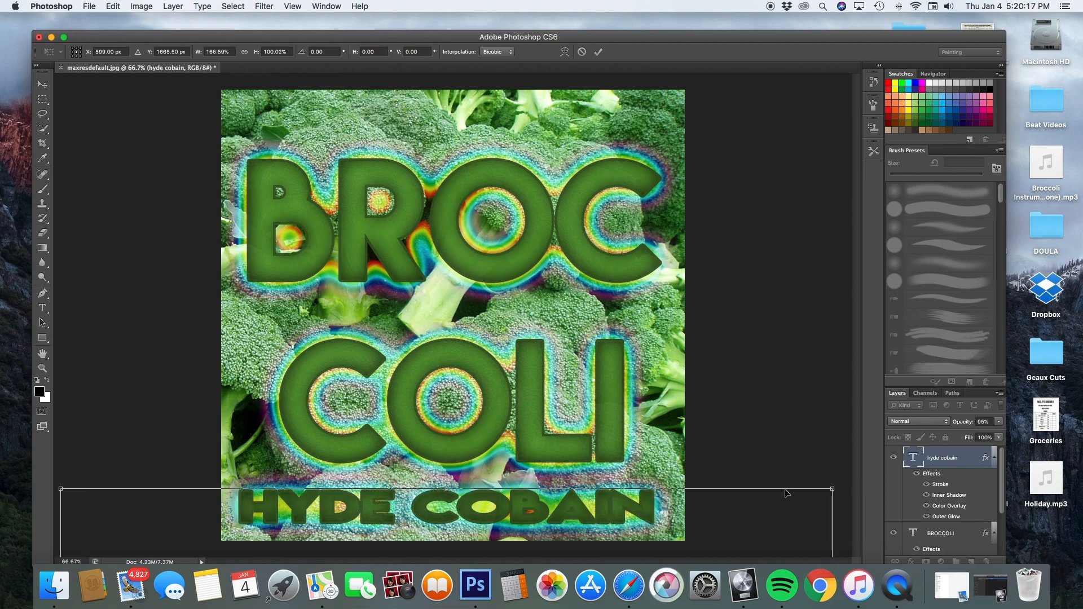
key("Return")
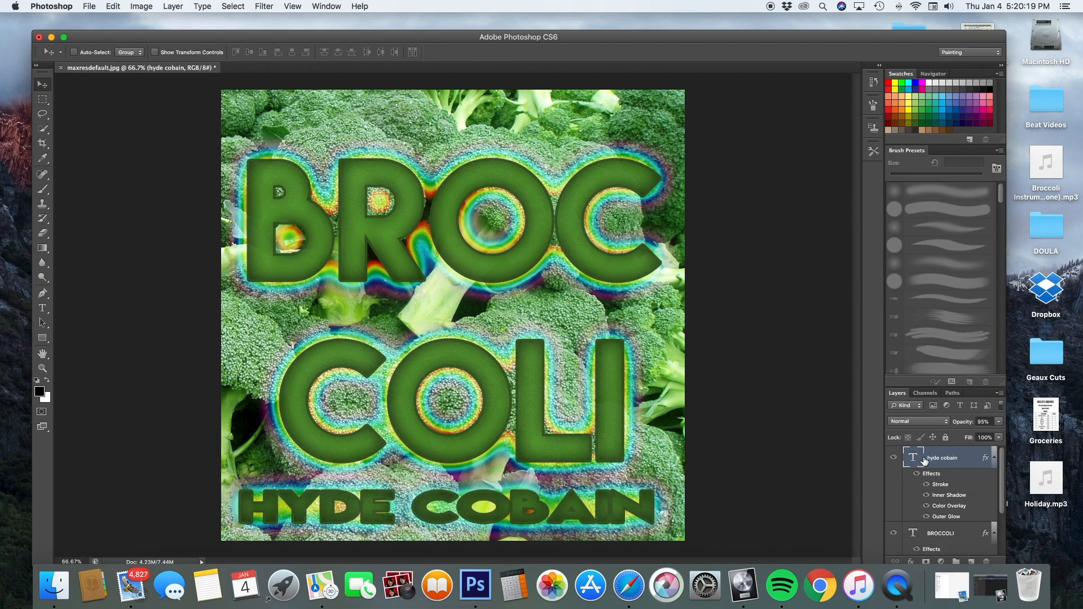
left_click_drag(553, 507, 565, 508)
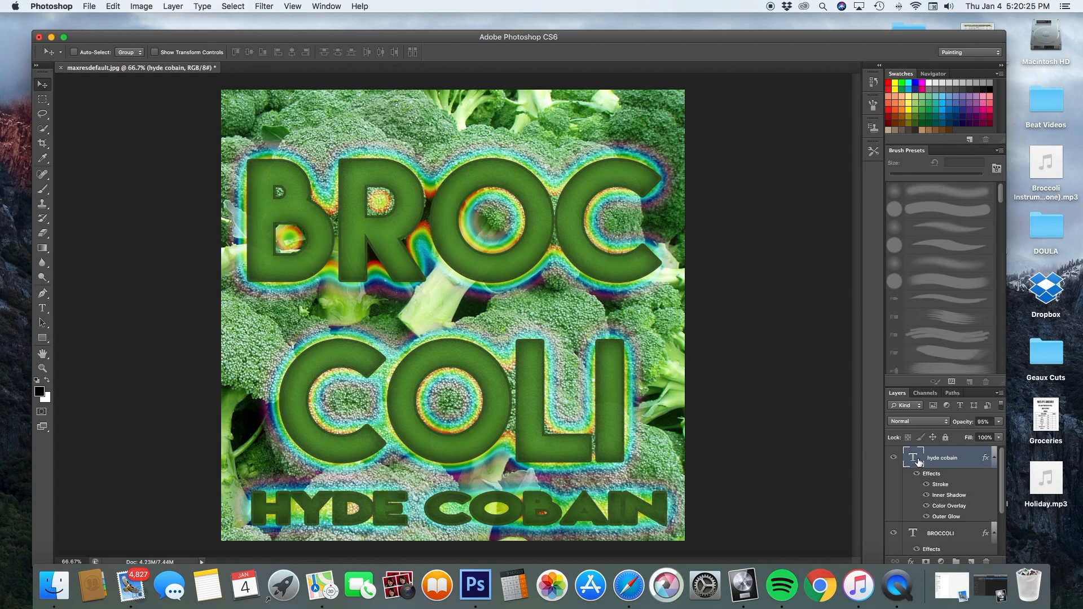
right_click(951, 458)
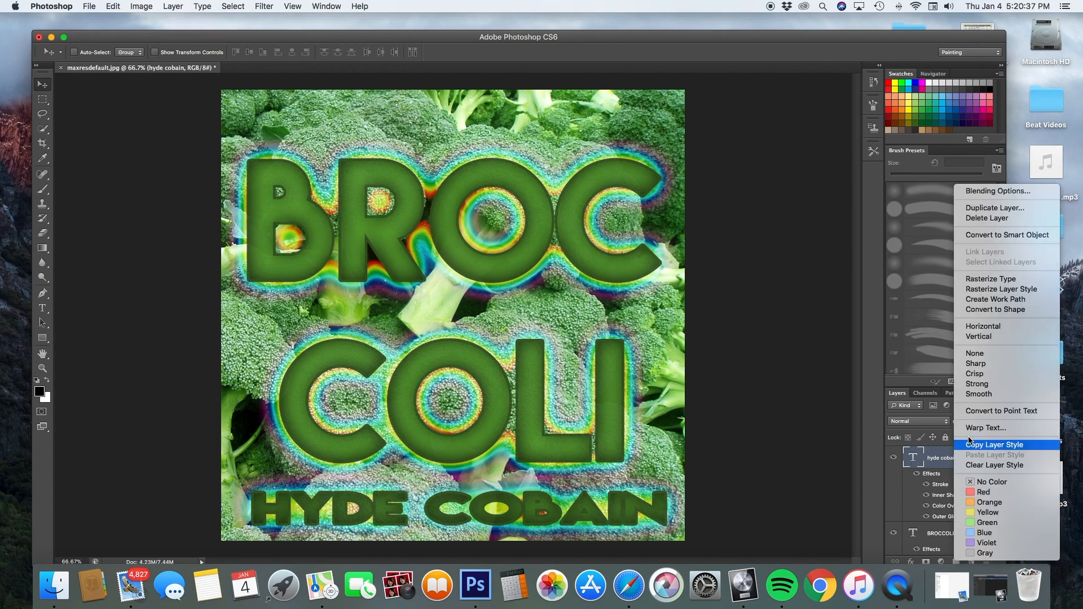
left_click(987, 193)
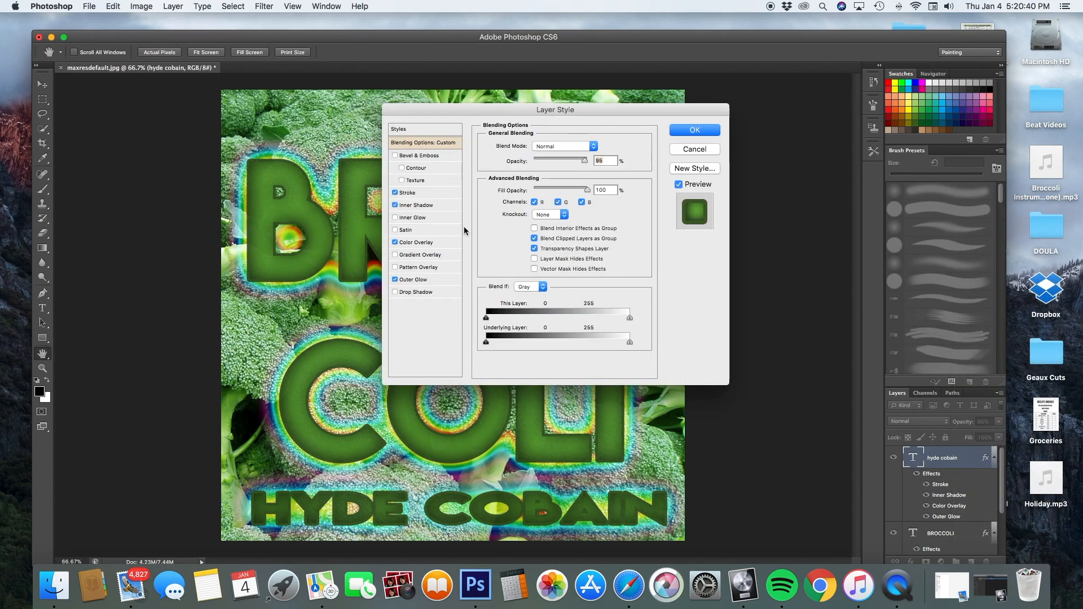
left_click(395, 193)
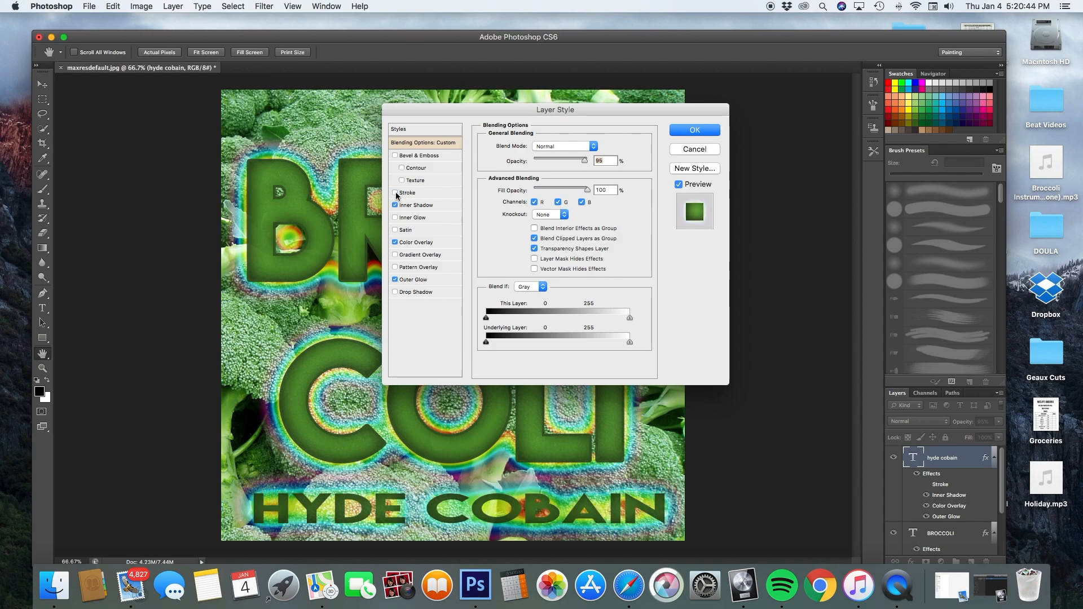
left_click(695, 130)
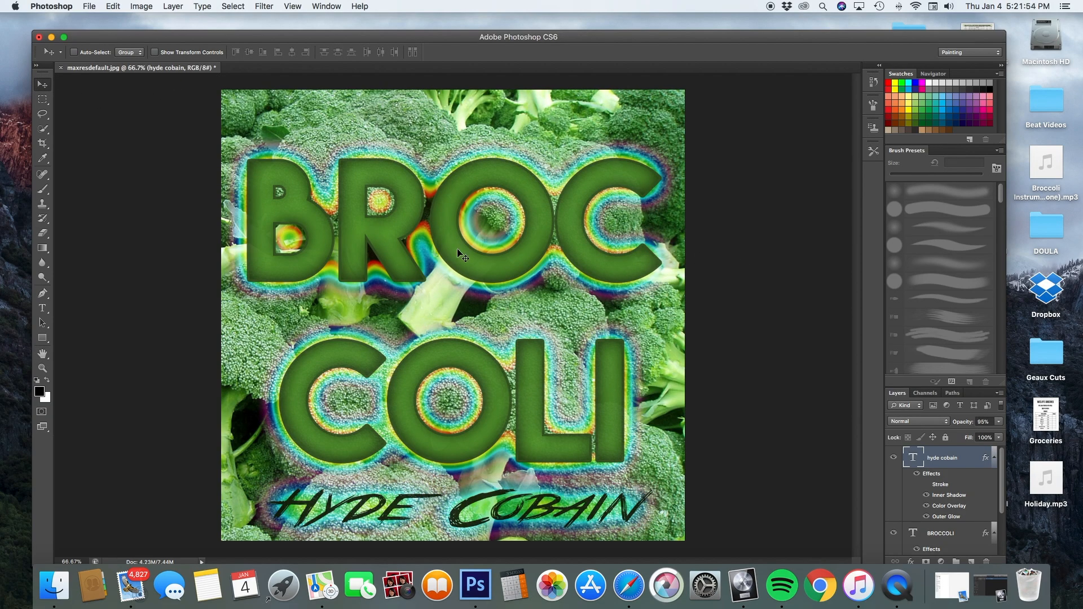
Begin a Save As of the artwork, naming the file BROCCOLI.
left_click(89, 6)
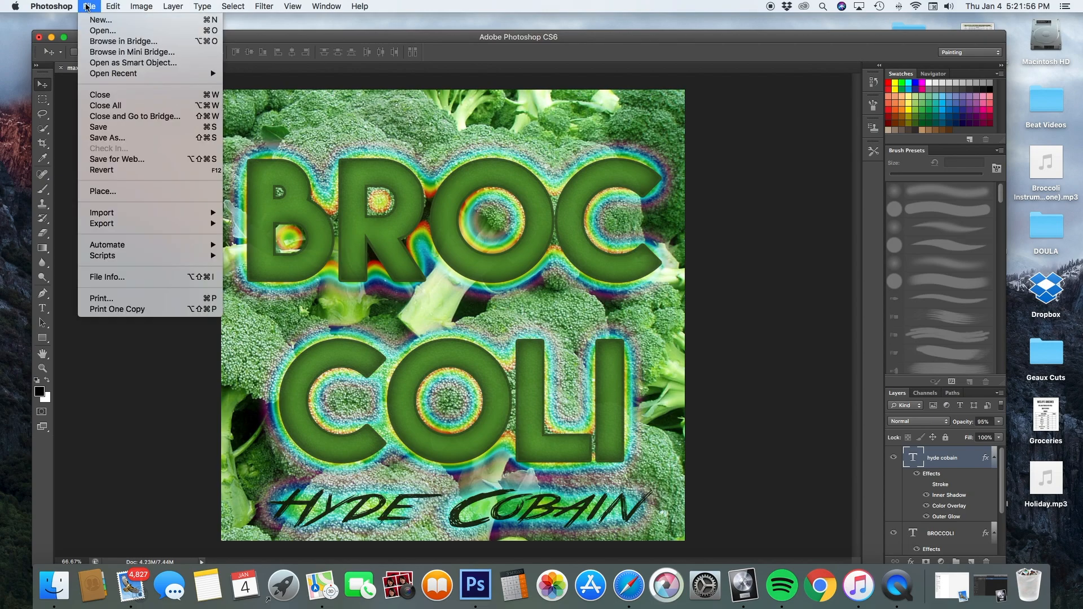
left_click(107, 138)
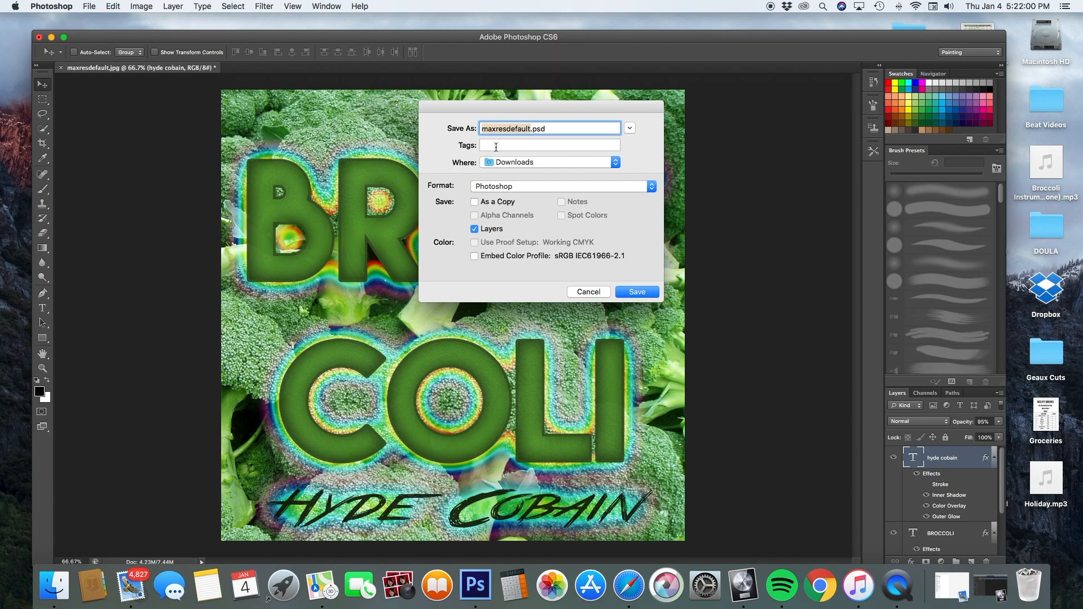
type("BROCCOLI")
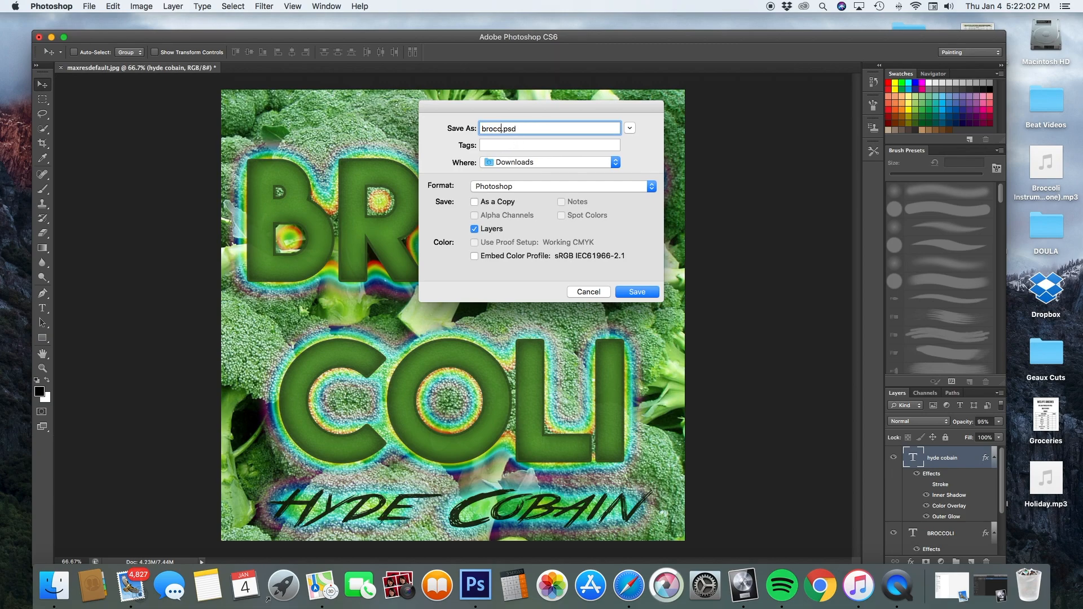